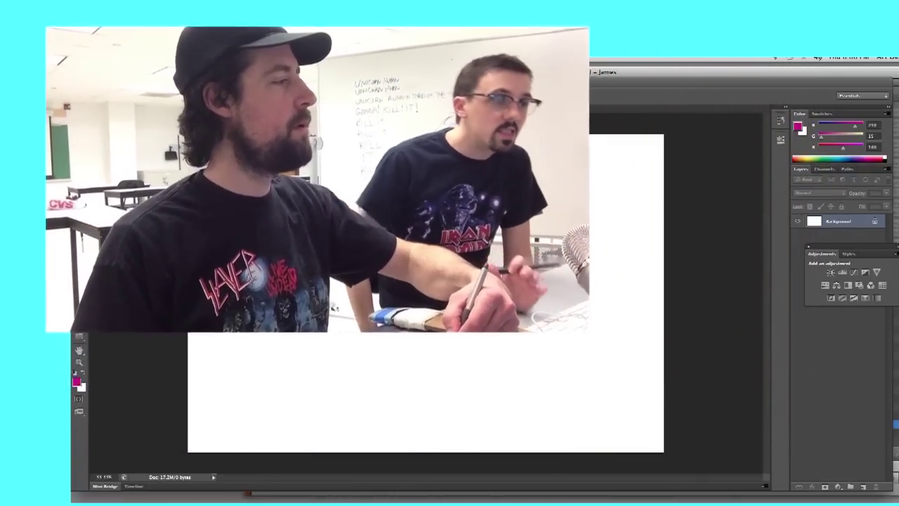
Paint a thick magenta diagonal horn stroke from lower left to upper right, widening it along its length
mouse_move(553, 201)
left_mouse_down()
mouse_move(342, 311)
mouse_move(261, 365)
mouse_move(291, 338)
mouse_move(258, 367)
mouse_move(278, 348)
left_mouse_up()
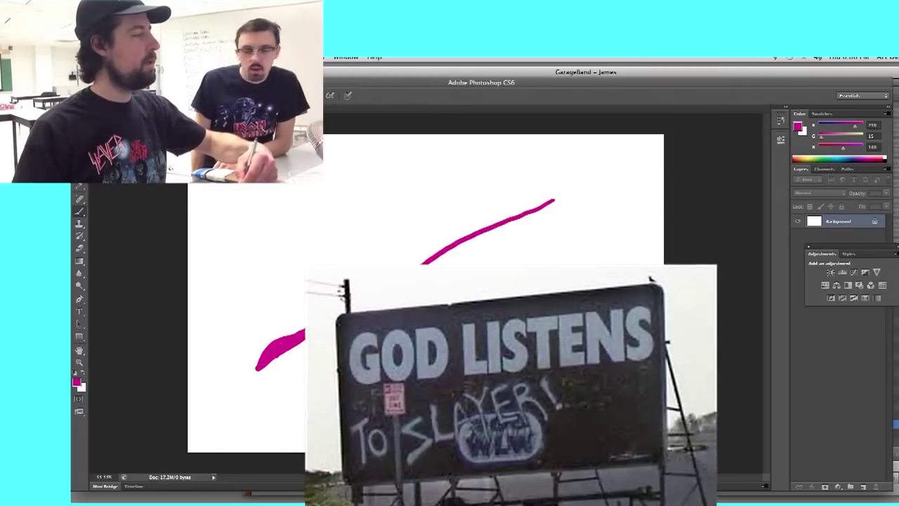
mouse_move(306, 329)
left_mouse_down()
mouse_move(327, 311)
mouse_move(312, 326)
left_mouse_up()
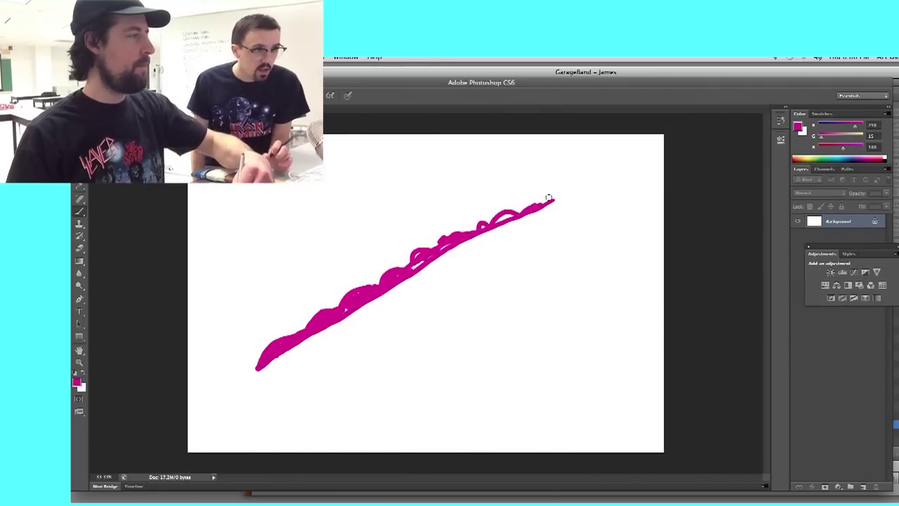
left_click_drag(548, 199, 512, 209)
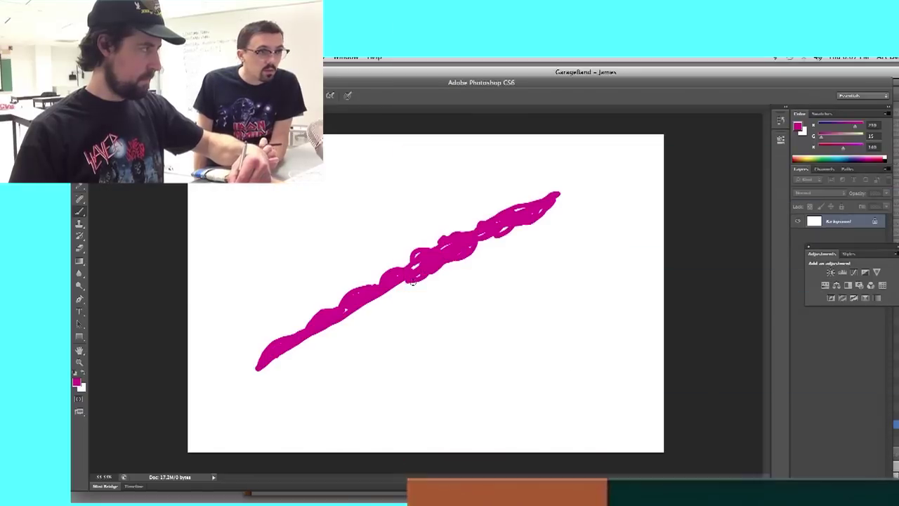
left_click_drag(413, 281, 389, 298)
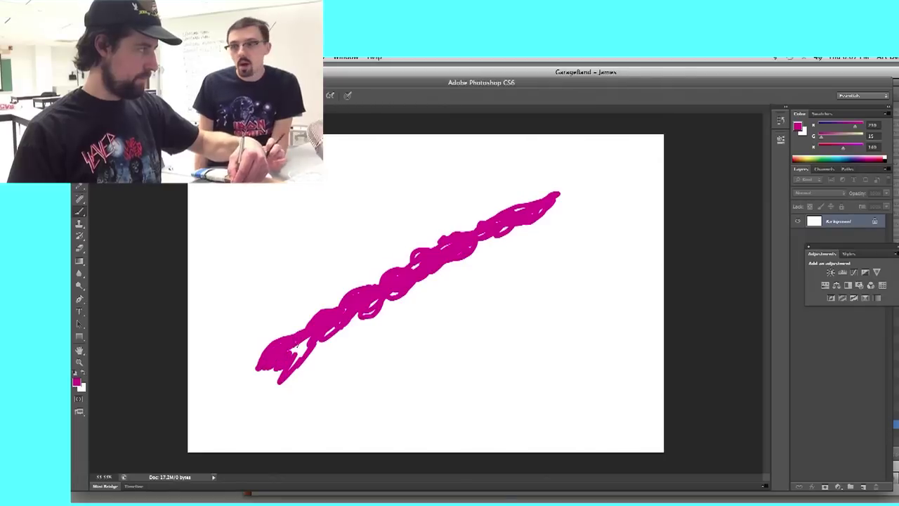
left_click_drag(302, 344, 288, 358)
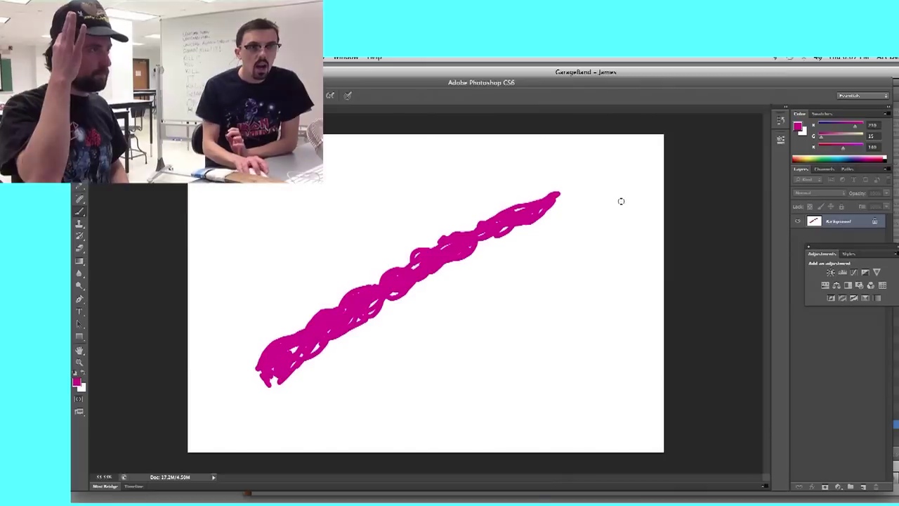
left_click(888, 157)
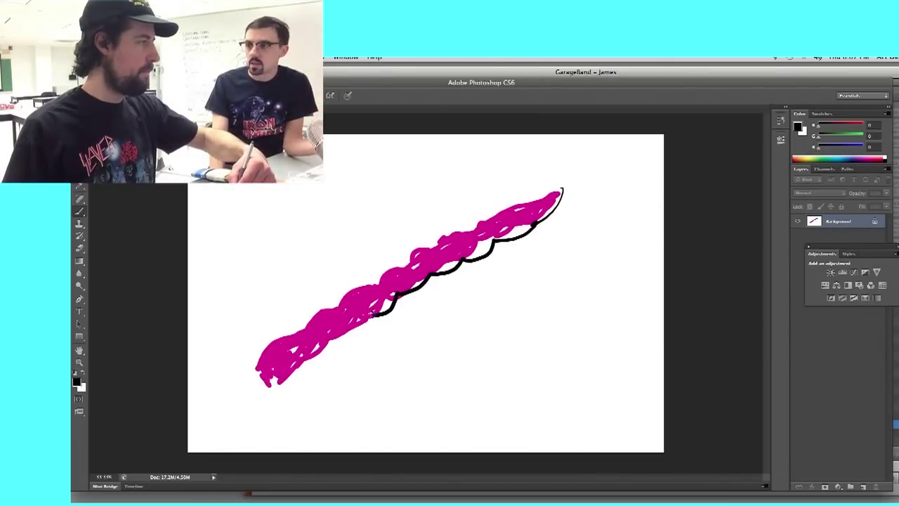
Paint black spiral outline strokes around the magenta horn up to its upper-right tip
left_click_drag(342, 327, 320, 356)
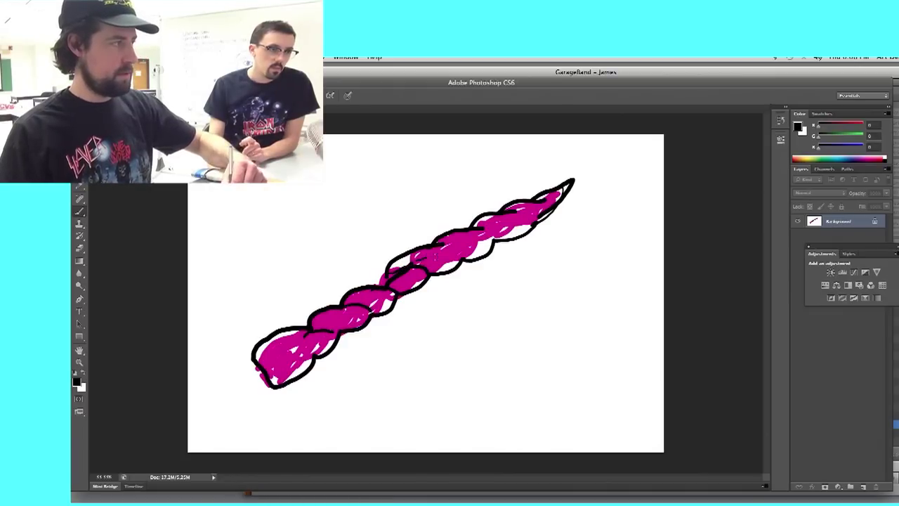
left_click_drag(490, 230, 531, 219)
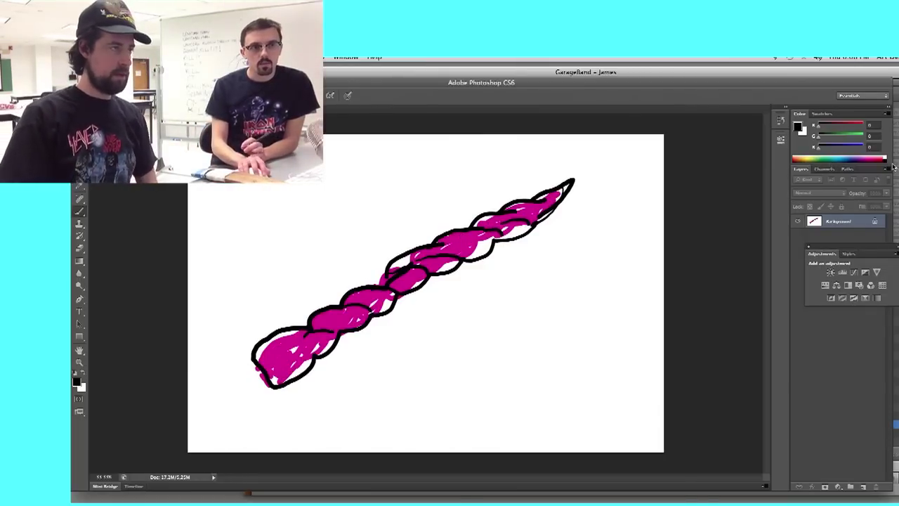
Scribble jagged purple torn scraps at the horn's lower-left base, then add red marks
left_click(795, 159)
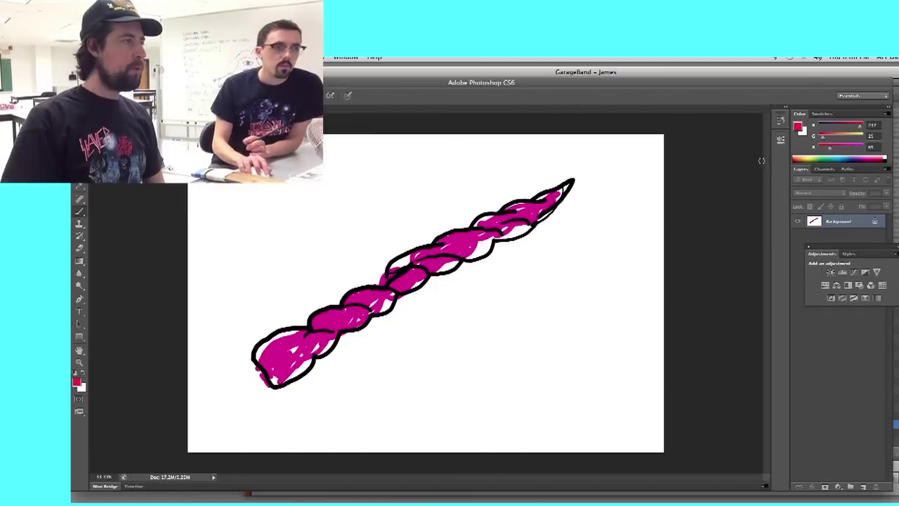
left_click(868, 155)
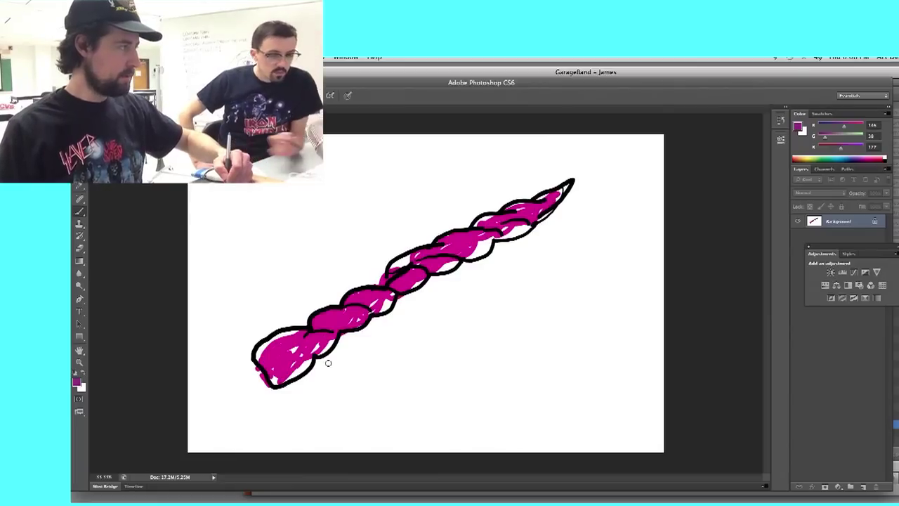
mouse_move(275, 404)
left_mouse_down()
mouse_move(289, 395)
mouse_move(325, 422)
mouse_move(304, 414)
mouse_move(309, 442)
mouse_move(296, 399)
mouse_move(220, 381)
mouse_move(209, 413)
left_mouse_up()
left_click_drag(205, 380, 199, 370)
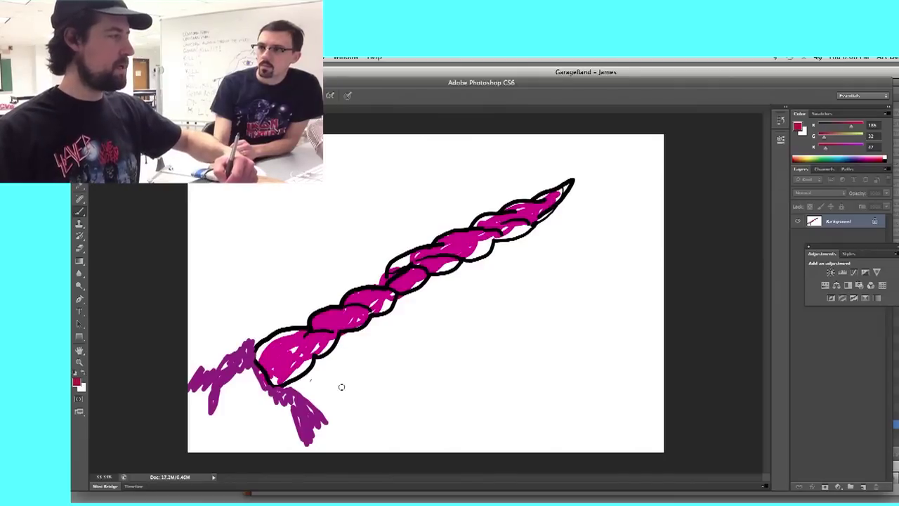
right_click(288, 425)
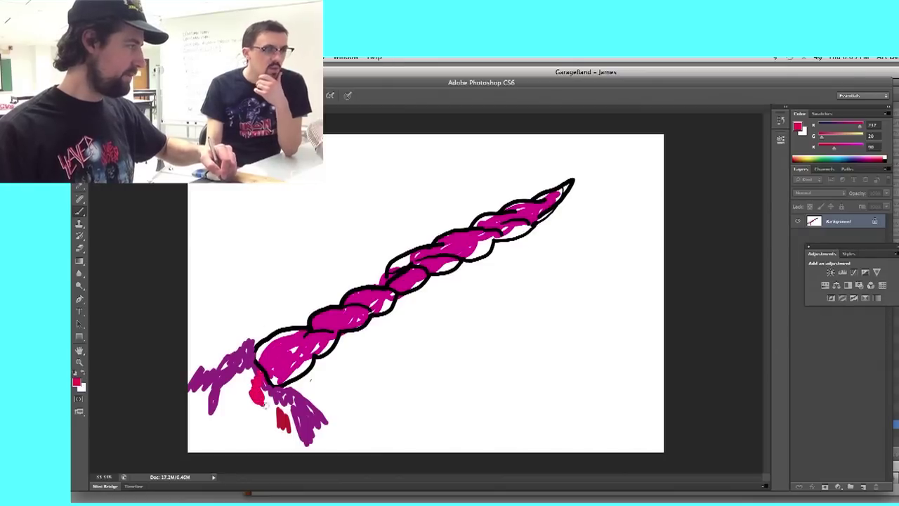
mouse_move(267, 393)
left_mouse_down()
mouse_move(234, 394)
mouse_move(221, 415)
mouse_move(187, 391)
mouse_move(204, 389)
left_mouse_up()
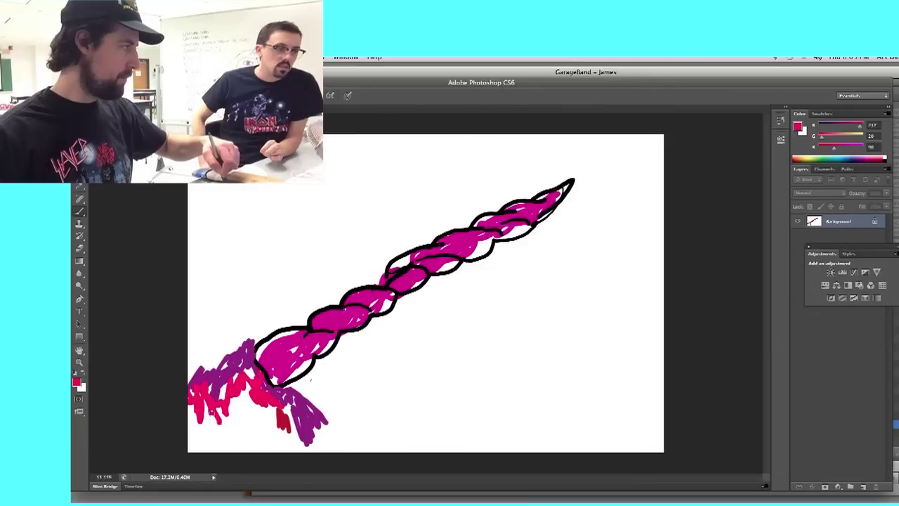
Scribble red blood over the bottom-left base and along the horn's underside
mouse_move(207, 425)
left_mouse_down()
mouse_move(196, 444)
mouse_move(256, 431)
mouse_move(236, 388)
mouse_move(250, 368)
left_mouse_up()
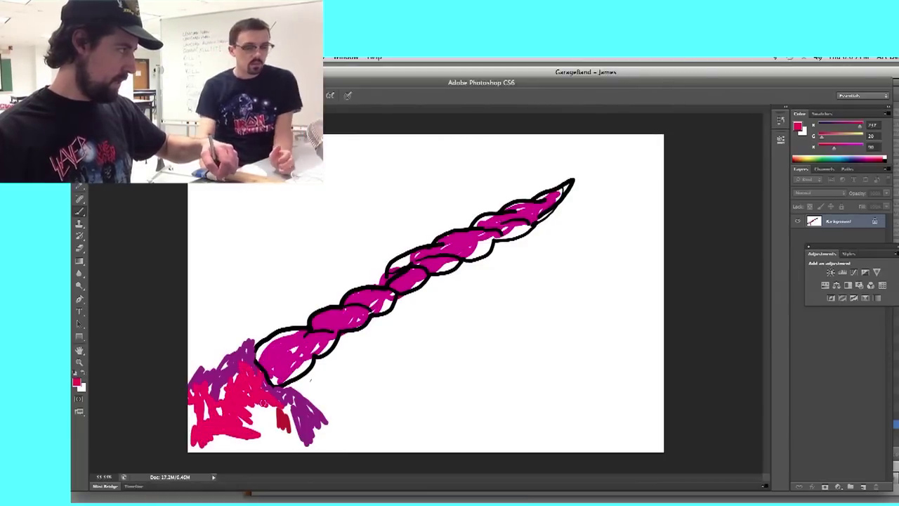
mouse_move(281, 421)
left_mouse_down()
mouse_move(296, 406)
mouse_move(295, 441)
left_mouse_up()
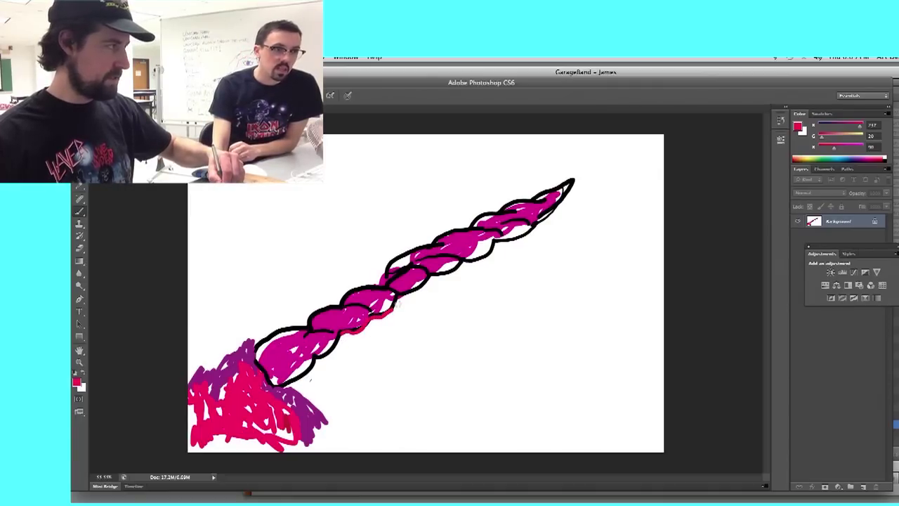
left_click_drag(395, 304, 409, 295)
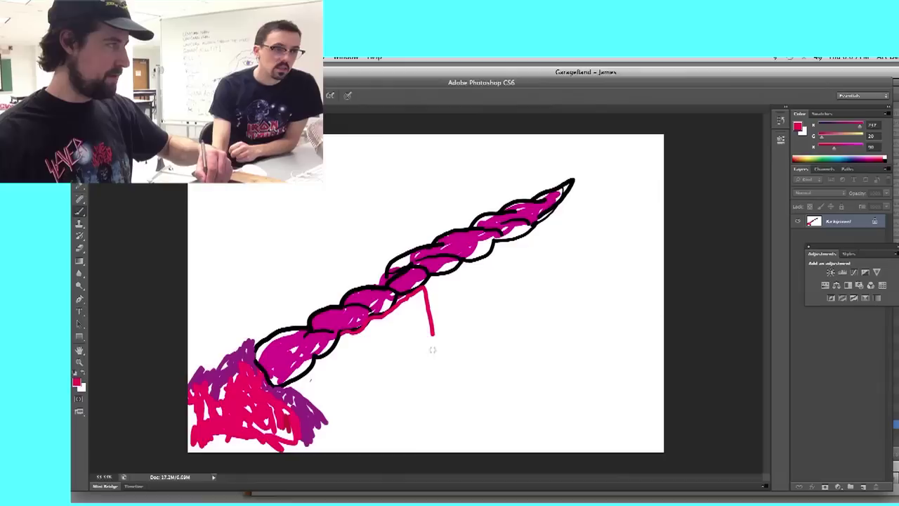
Shape and fill a red drip blob hanging under the middle of the horn
mouse_move(409, 358)
left_mouse_down()
mouse_move(377, 340)
mouse_move(371, 356)
mouse_move(363, 339)
mouse_move(414, 296)
mouse_move(430, 347)
left_mouse_up()
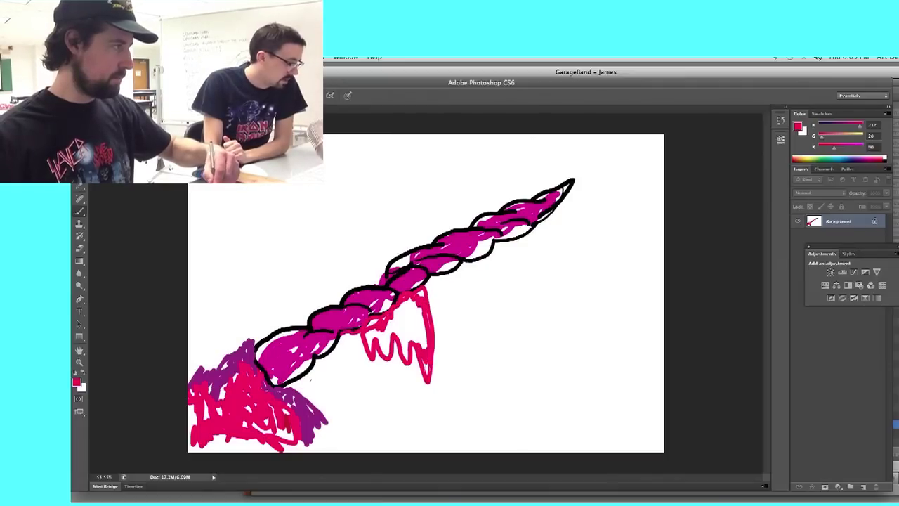
left_click_drag(409, 335, 404, 355)
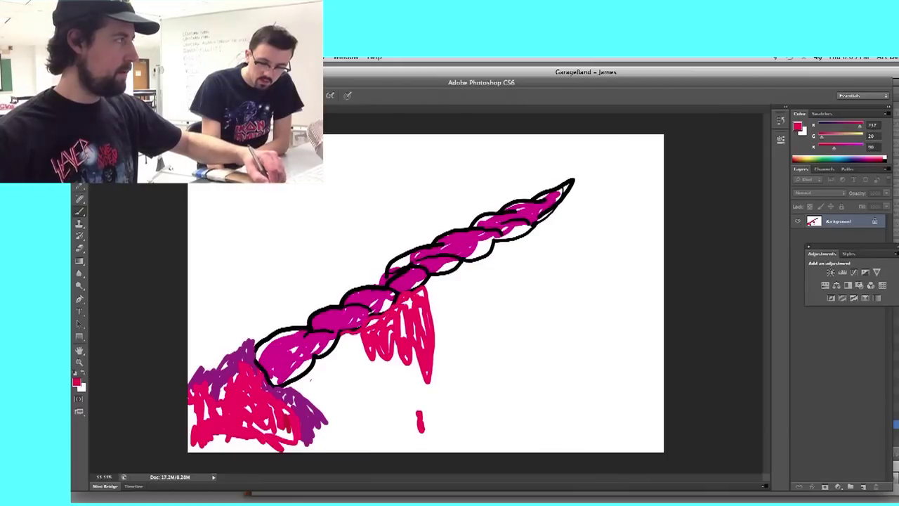
Paint a jagged red-pink mass along the top edge of the canvas
left_click_drag(299, 215, 318, 233)
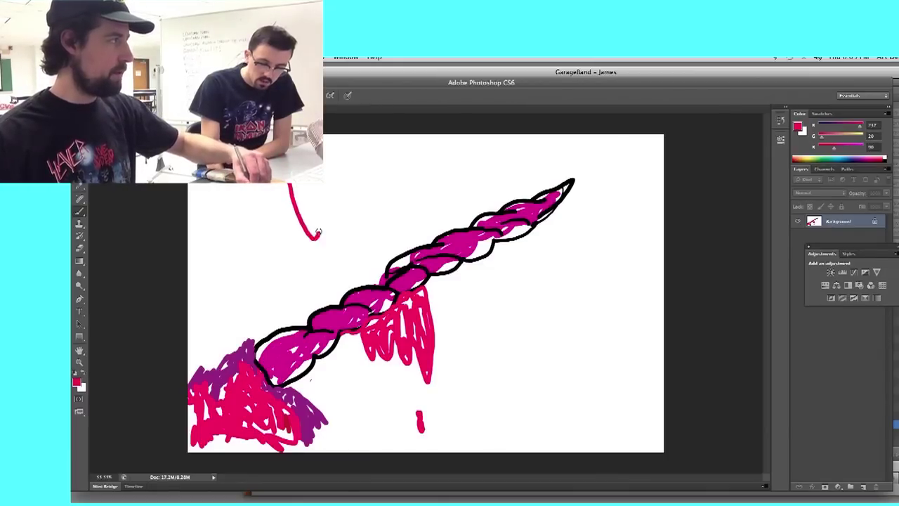
mouse_move(355, 197)
left_mouse_down()
mouse_move(377, 176)
mouse_move(415, 164)
mouse_move(445, 185)
mouse_move(486, 156)
mouse_move(582, 156)
mouse_move(596, 139)
left_mouse_up()
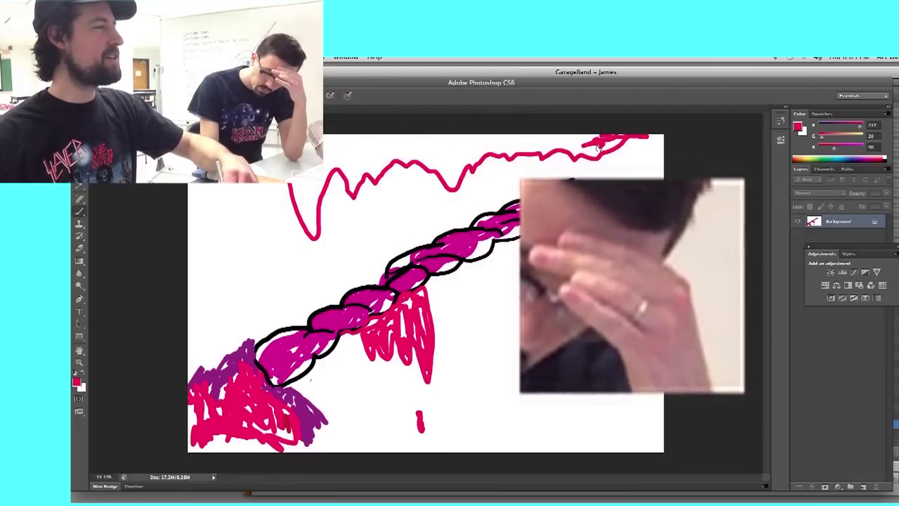
left_click_drag(570, 145, 552, 141)
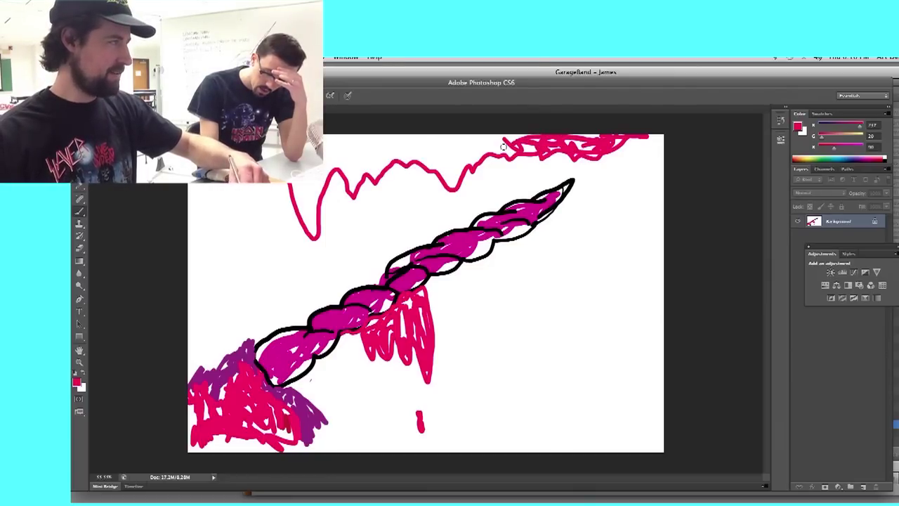
mouse_move(467, 149)
left_mouse_down()
mouse_move(453, 146)
mouse_move(441, 158)
mouse_move(426, 143)
mouse_move(347, 149)
left_mouse_up()
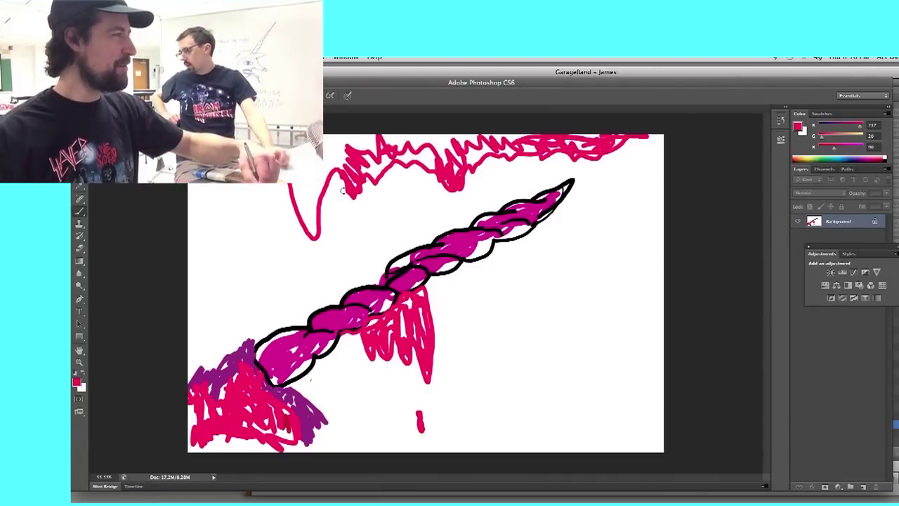
left_click_drag(315, 231, 291, 184)
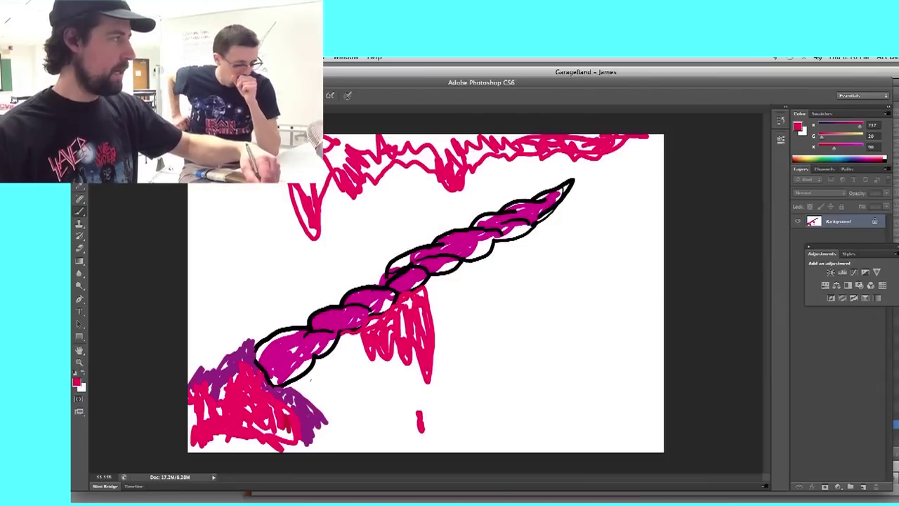
Dab red drops falling below the top mass and a spatter across the horn
left_click_drag(328, 259, 328, 275)
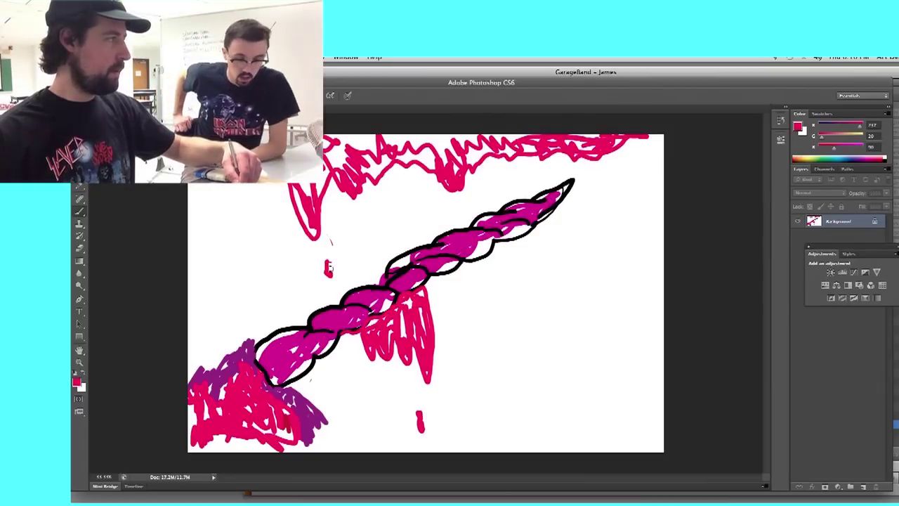
left_click_drag(357, 216, 357, 236)
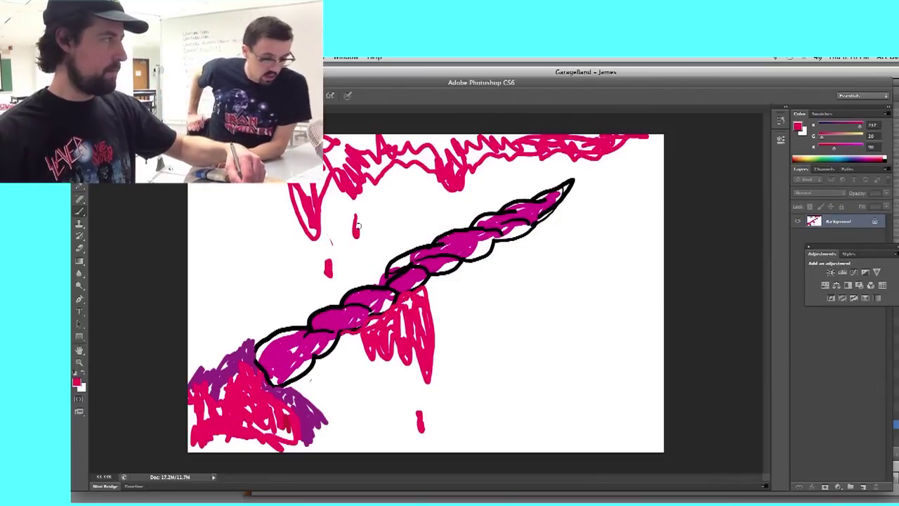
mouse_move(341, 295)
left_mouse_down()
mouse_move(354, 297)
mouse_move(358, 316)
left_mouse_up()
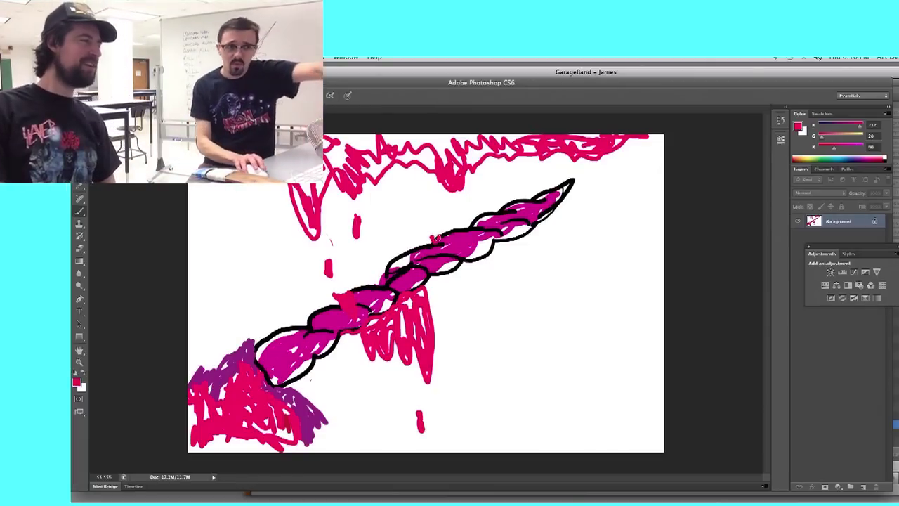
Paint a pale peach marshmallow blob around the horn just below its tip
left_click(805, 156)
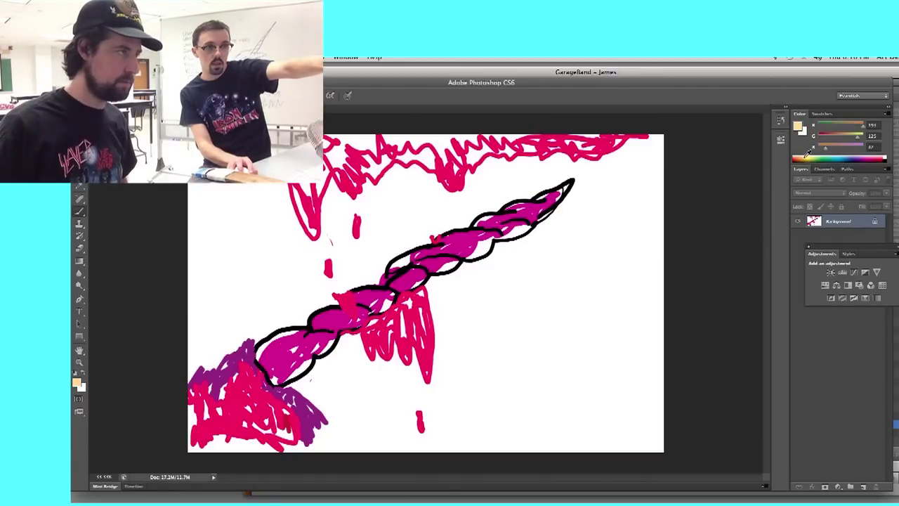
left_click(807, 152)
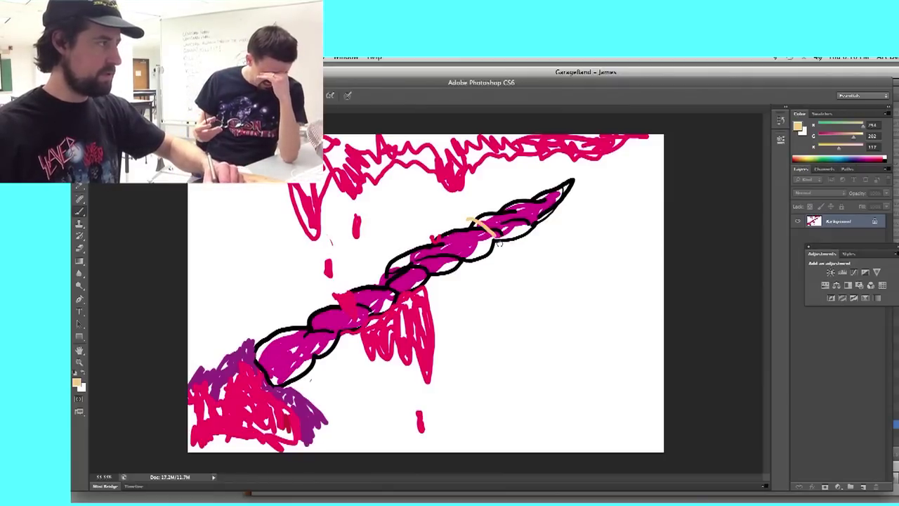
mouse_move(513, 259)
left_mouse_down()
mouse_move(550, 219)
mouse_move(501, 195)
mouse_move(480, 212)
mouse_move(486, 224)
mouse_move(534, 217)
mouse_move(550, 227)
mouse_move(528, 194)
mouse_move(510, 212)
left_mouse_up()
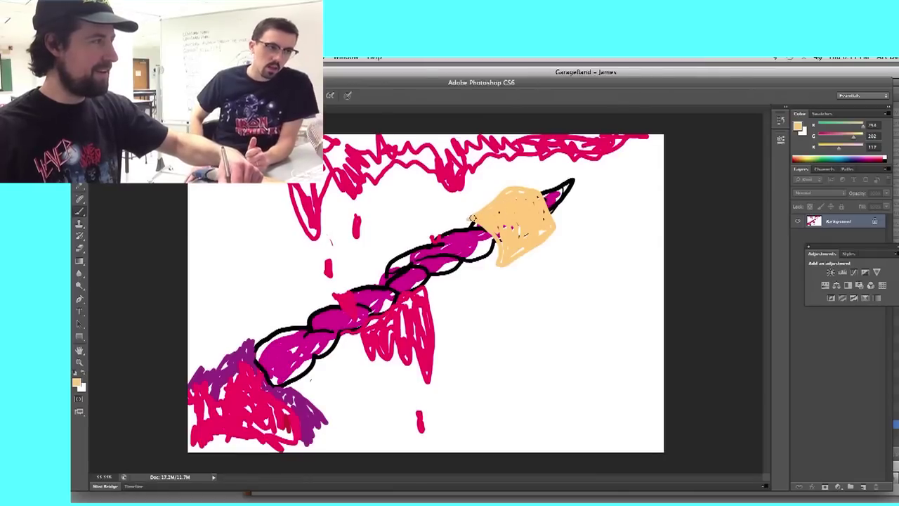
left_click_drag(472, 218, 504, 248)
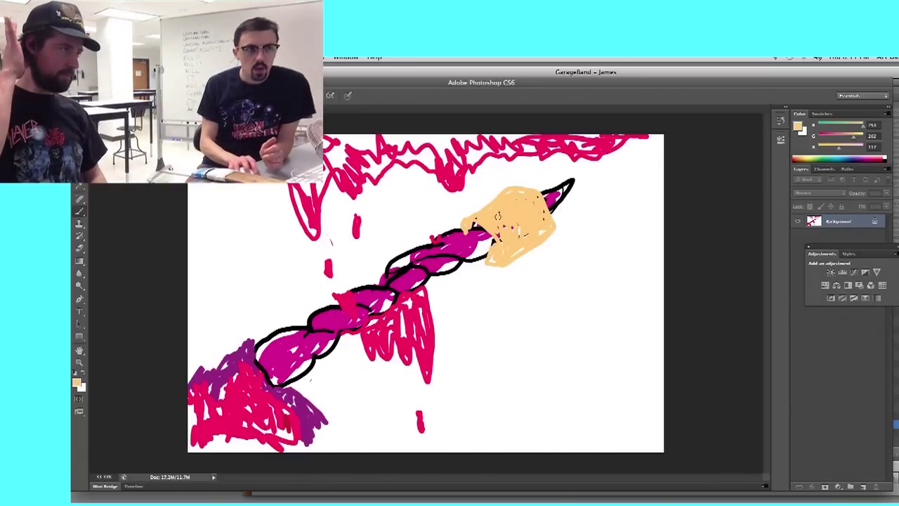
left_click(806, 155)
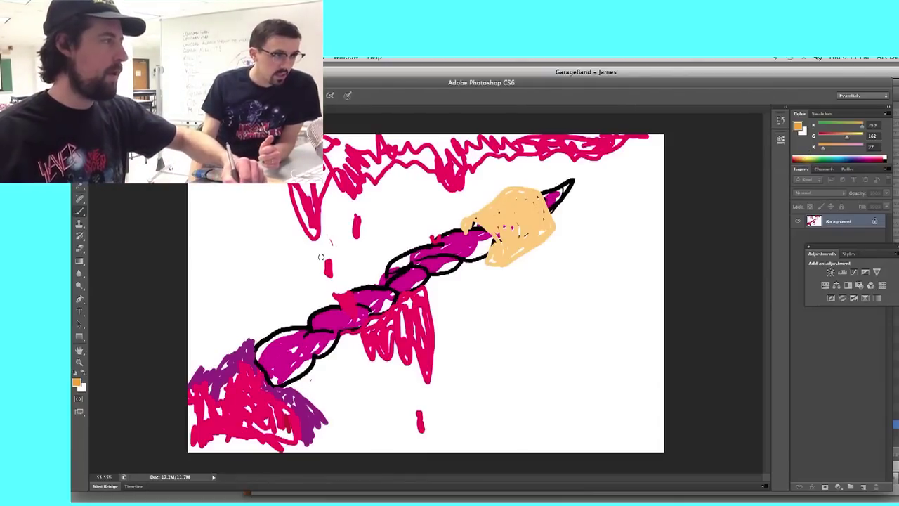
Streak the marshmallow with toasted orange, then settle on a redder orange by lowering green
mouse_move(504, 231)
left_mouse_down()
mouse_move(511, 249)
mouse_move(537, 219)
mouse_move(557, 226)
left_mouse_up()
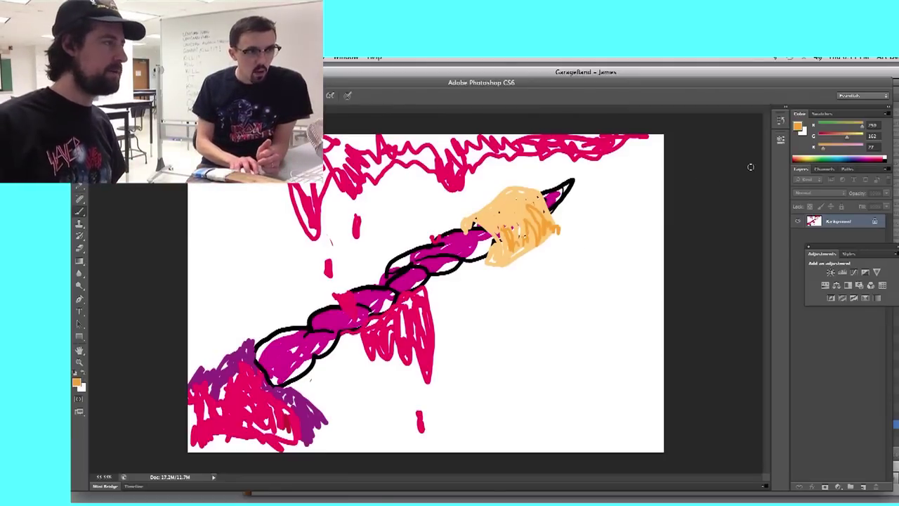
left_click(808, 156)
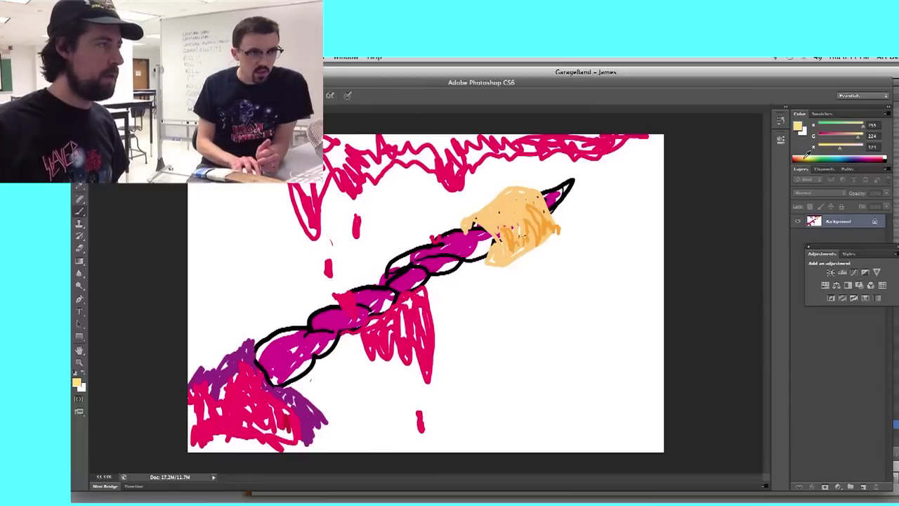
left_click(805, 155)
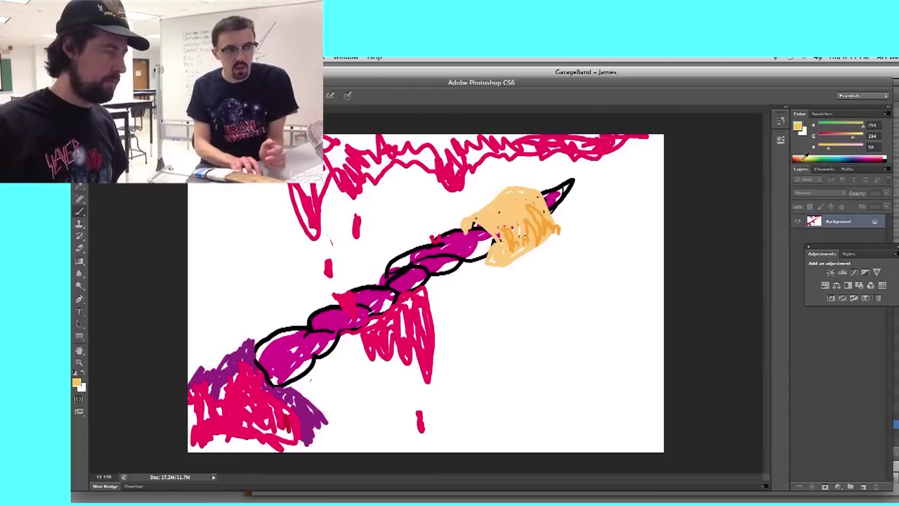
left_click(806, 157)
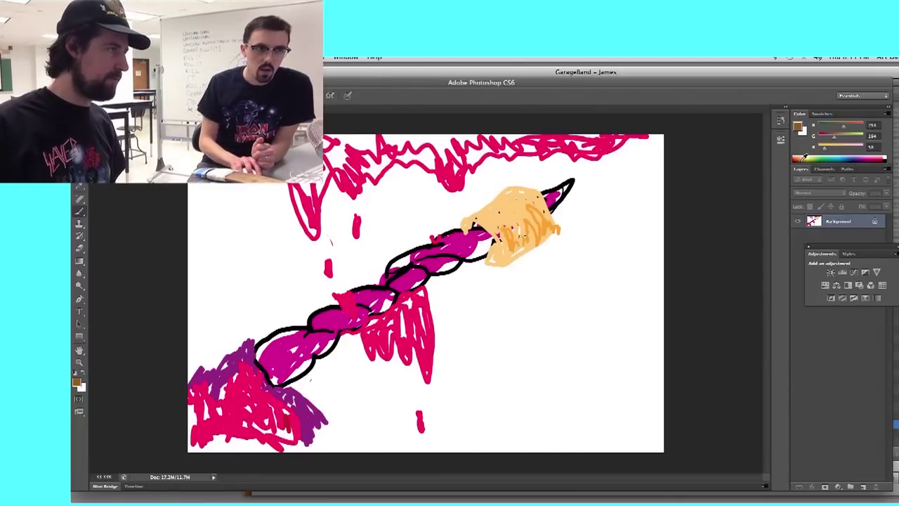
left_click(805, 156)
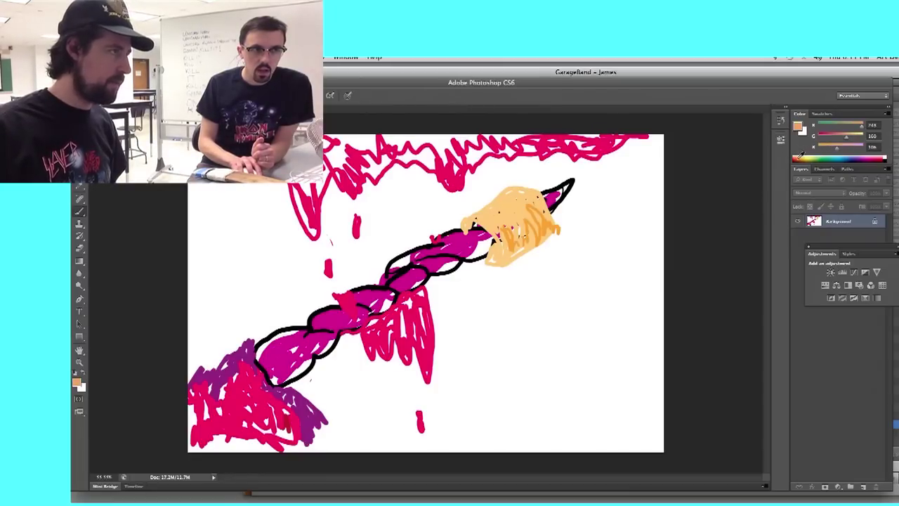
left_click(801, 156)
left_click(806, 156)
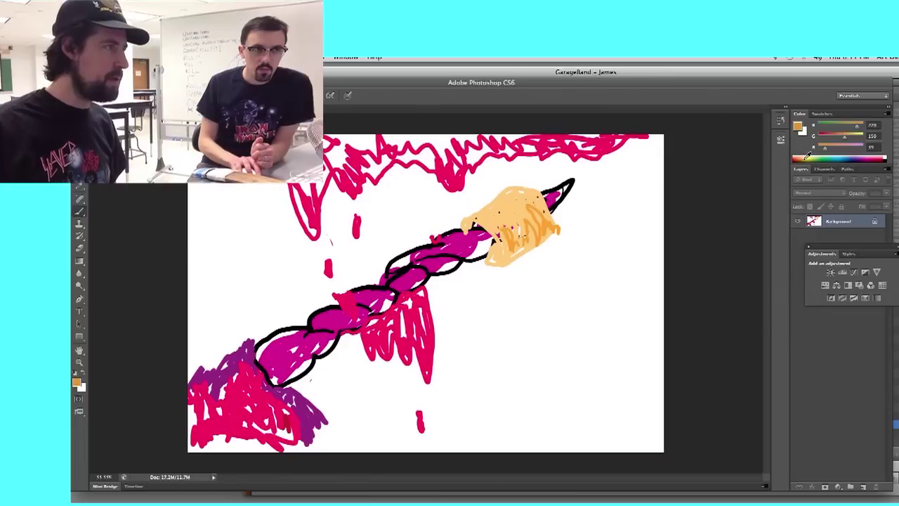
left_click(807, 155)
left_click(802, 157)
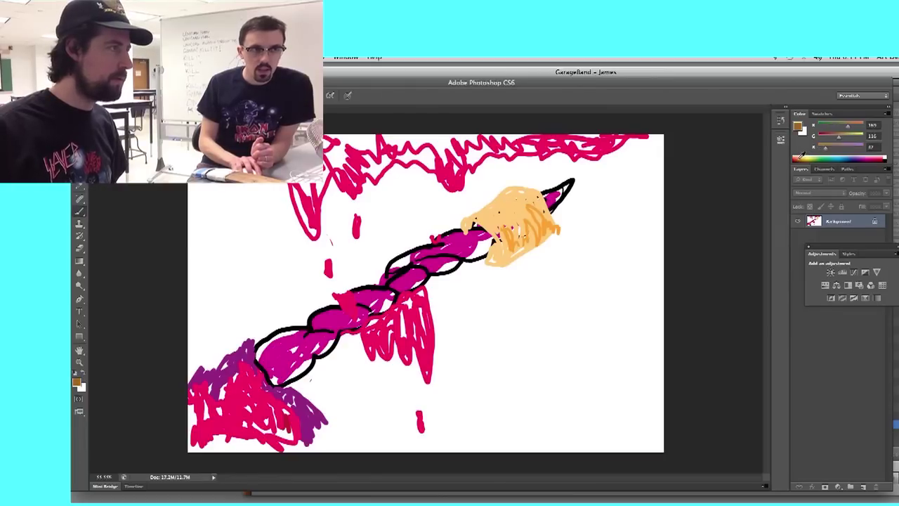
left_click(808, 156)
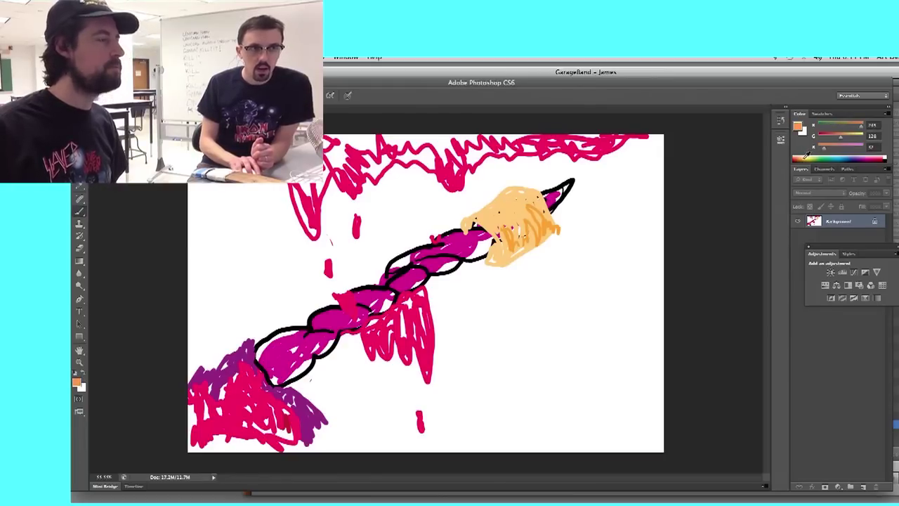
left_click(806, 156)
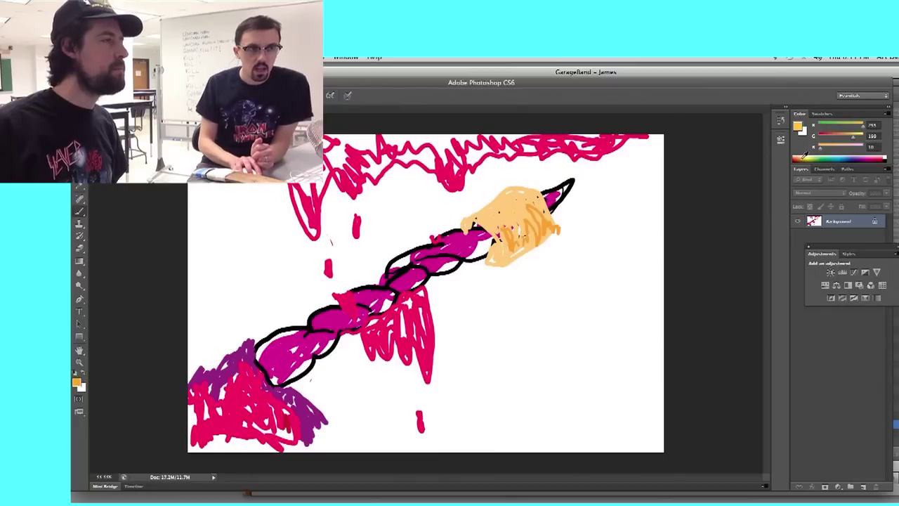
left_click(806, 155)
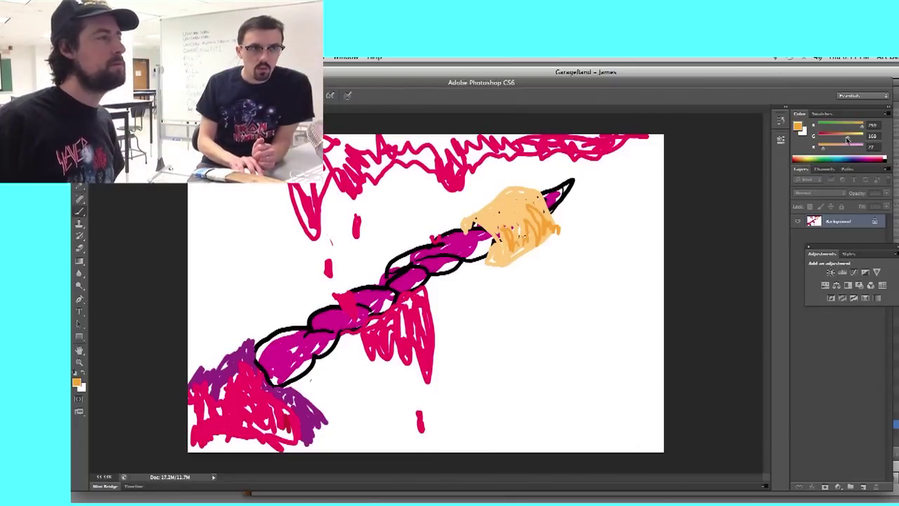
left_click_drag(847, 141, 837, 139)
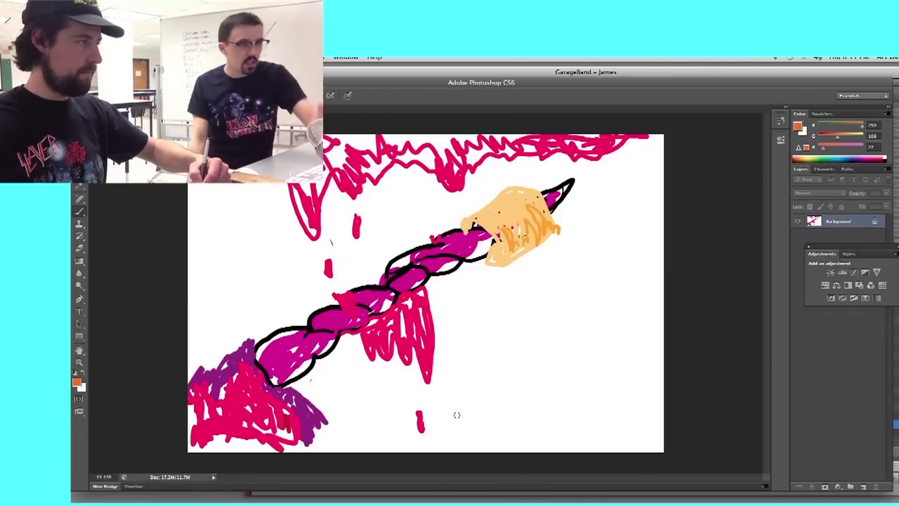
Draw a jagged orange flame from the bottom right up beneath the marshmallow, filled with zigzags
mouse_move(442, 441)
left_mouse_down()
mouse_move(515, 274)
mouse_move(542, 306)
mouse_move(540, 256)
left_mouse_up()
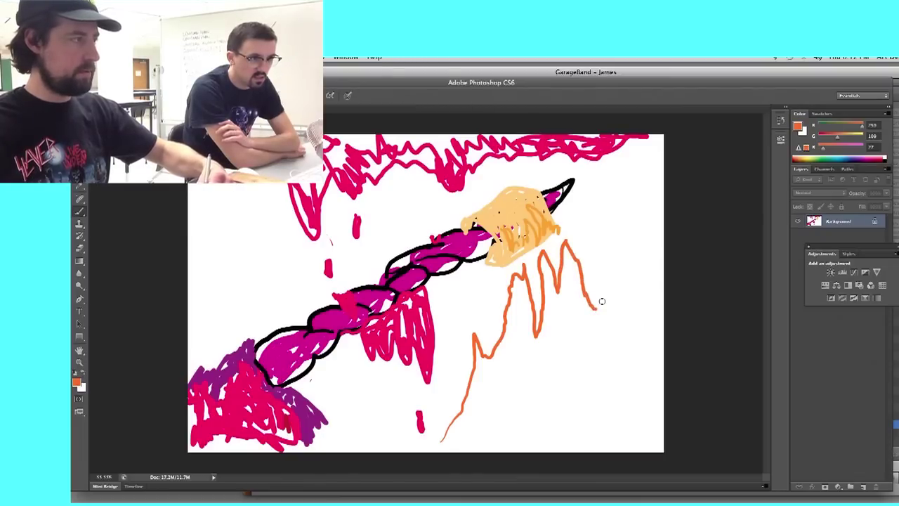
left_click_drag(616, 331, 639, 368)
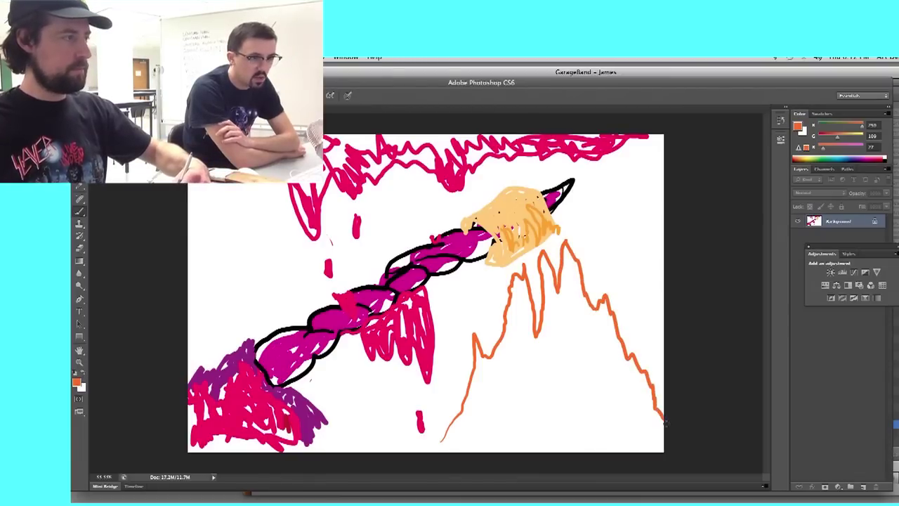
mouse_move(635, 385)
left_mouse_down()
mouse_move(622, 392)
mouse_move(586, 370)
mouse_move(542, 375)
mouse_move(499, 423)
mouse_move(509, 347)
mouse_move(562, 319)
mouse_move(611, 411)
mouse_move(606, 429)
mouse_move(588, 438)
mouse_move(534, 411)
mouse_move(506, 380)
mouse_move(519, 327)
mouse_move(530, 337)
mouse_move(568, 292)
left_mouse_up()
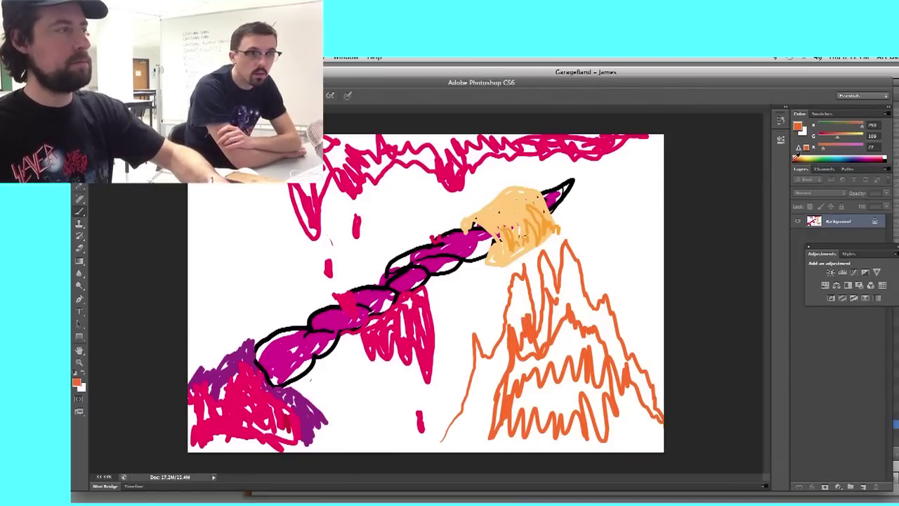
left_click(795, 157)
Brush dark red zigzag streaks through the flame from near its peak to its lower left
left_click(799, 157)
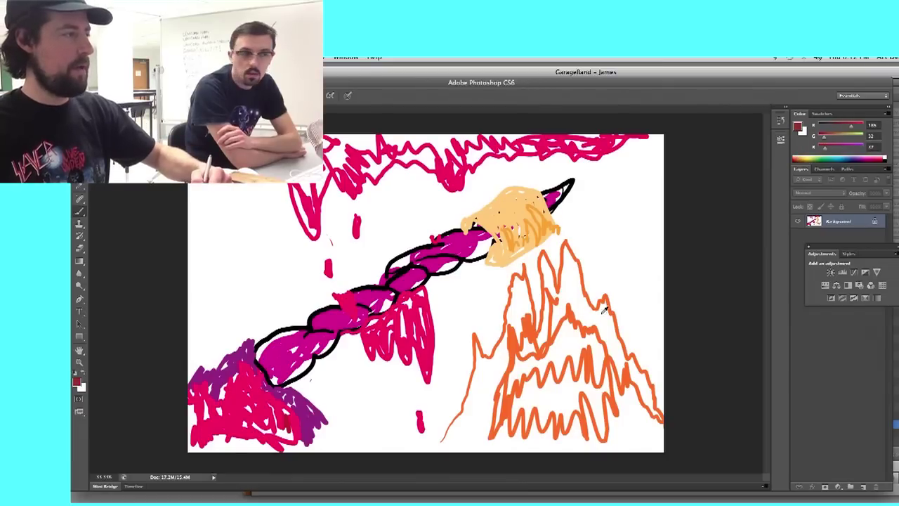
left_click_drag(588, 310, 577, 295)
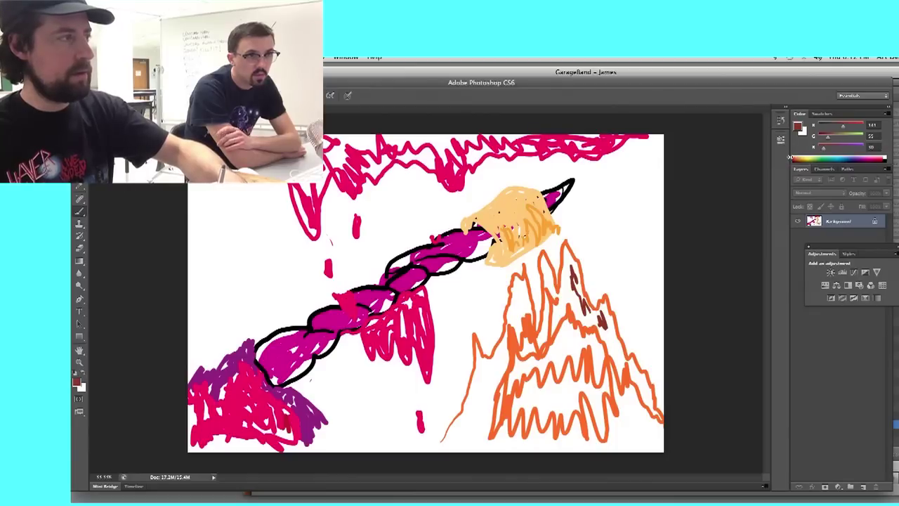
left_click(800, 157)
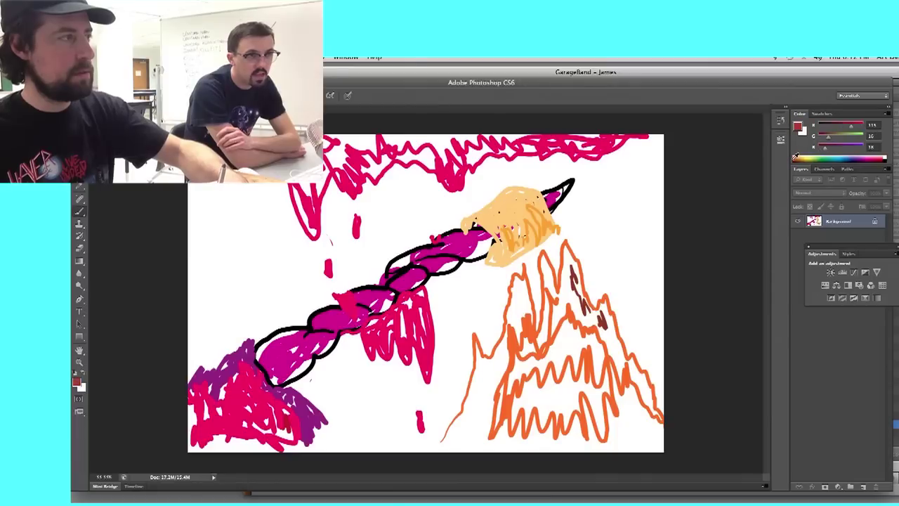
left_click(800, 157)
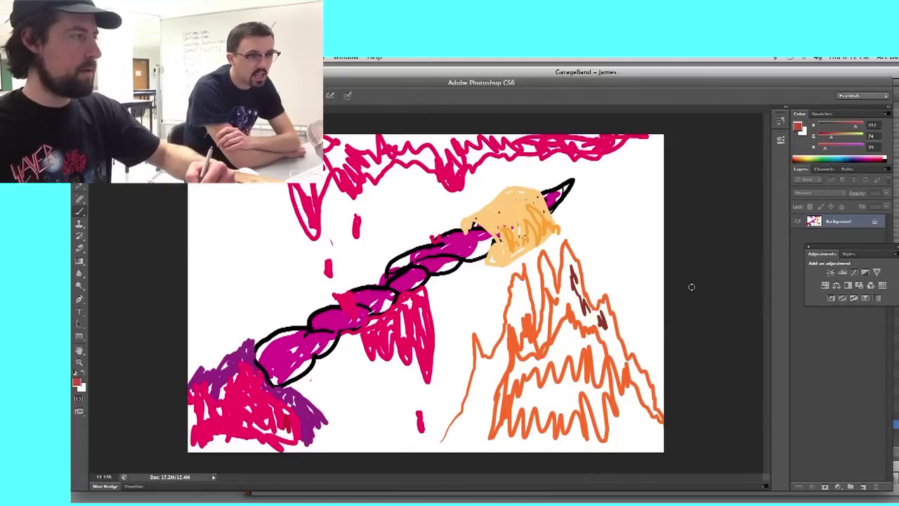
left_click_drag(572, 342, 550, 351)
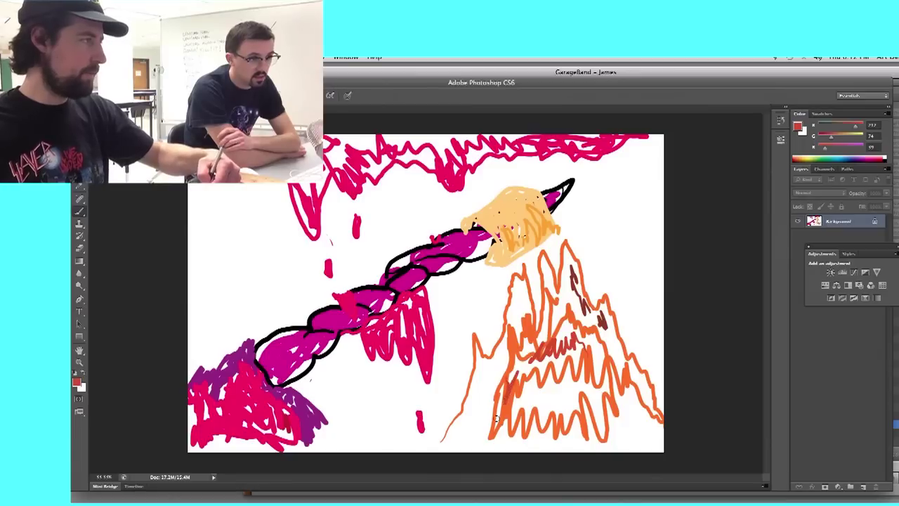
left_click_drag(496, 418, 483, 395)
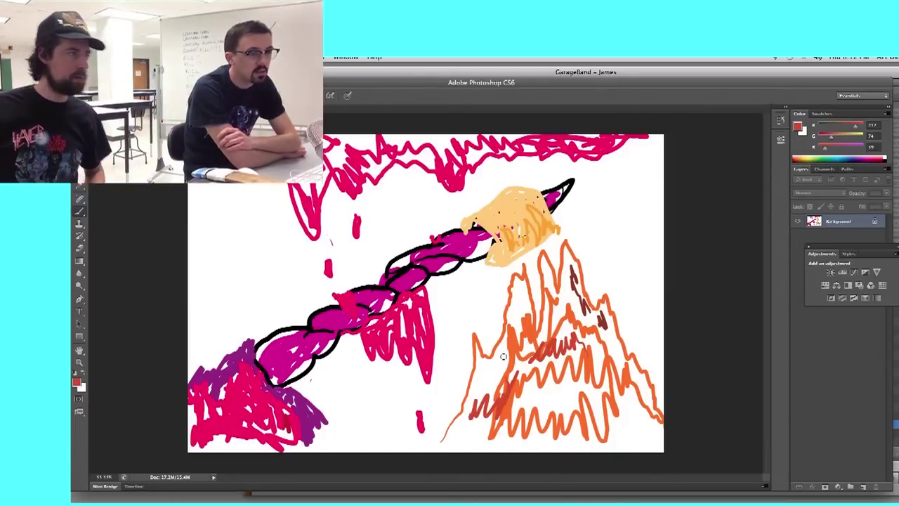